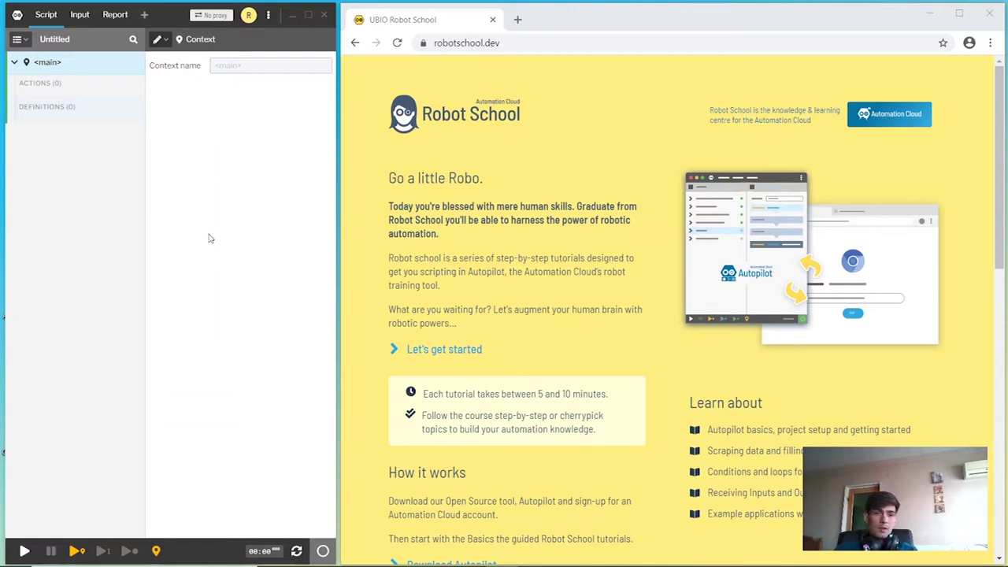
click(564, 41)
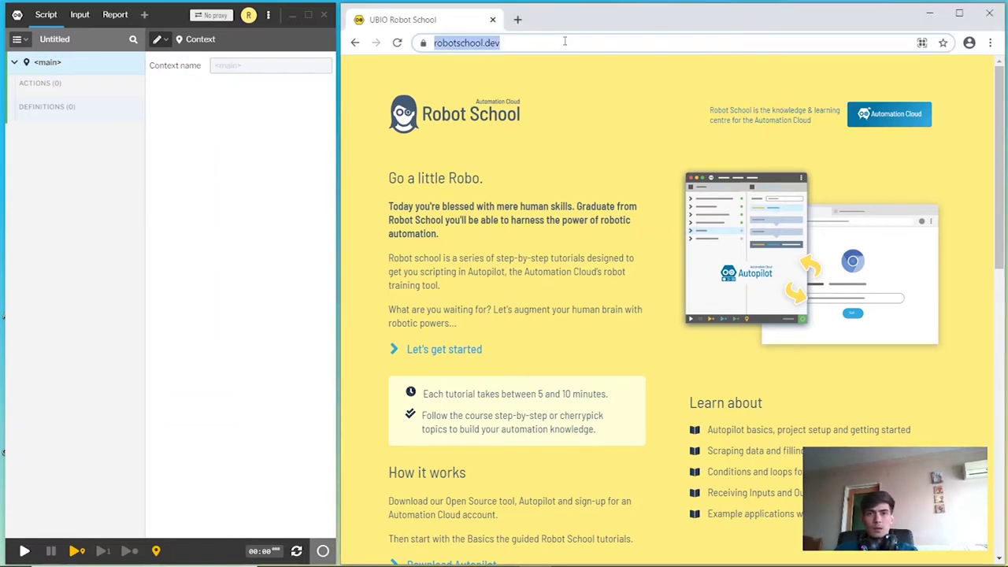
text(https://automation.cloud/pricing)
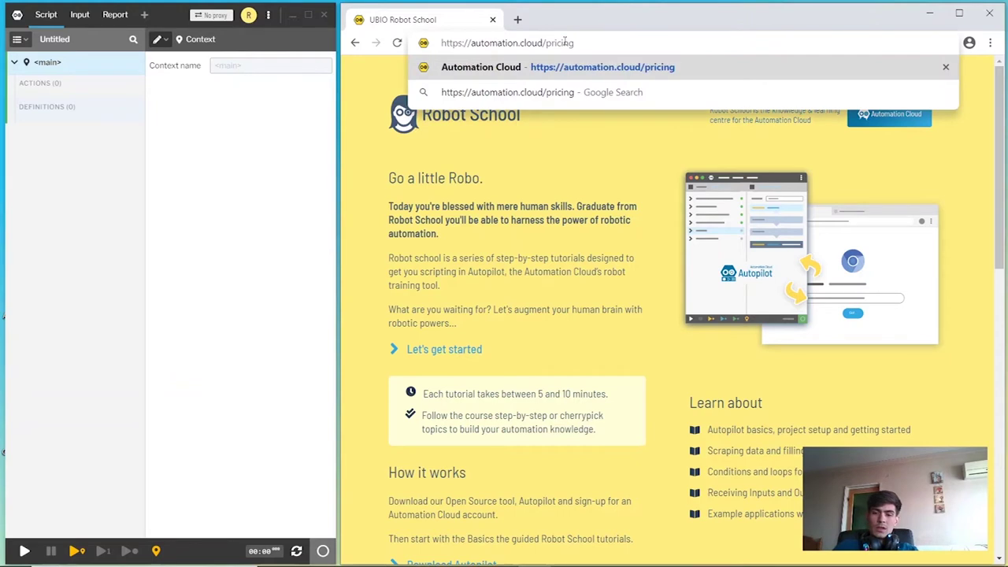
key(Return)
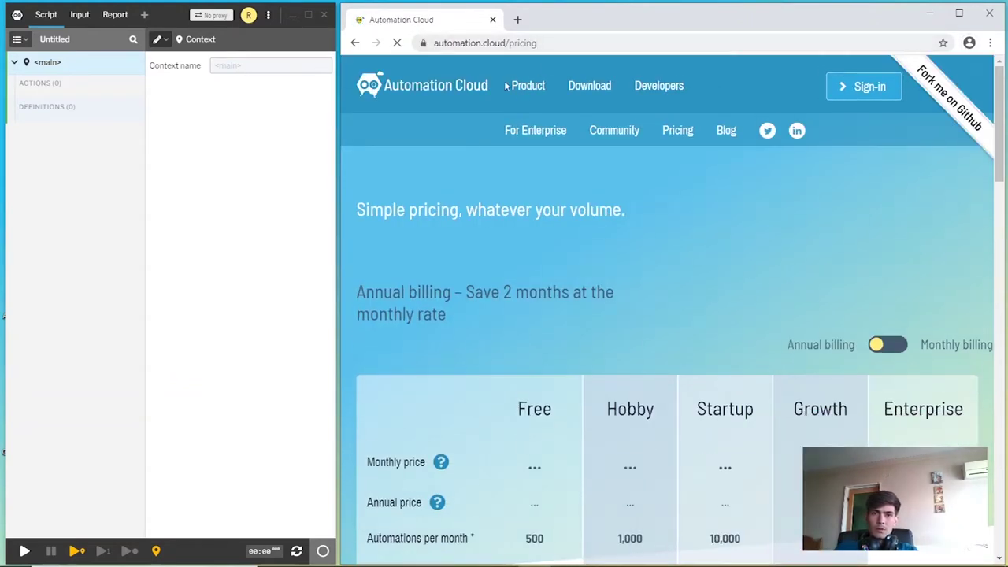
scroll(429, 161, down, 3)
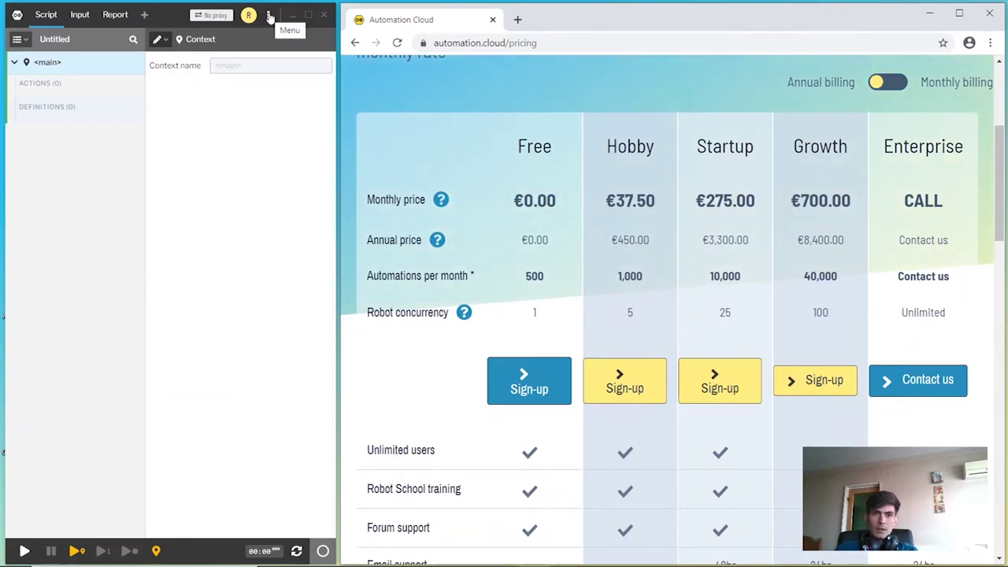
- Create a new, empty Autopilot script
click(270, 15)
mouse_move(292, 39)
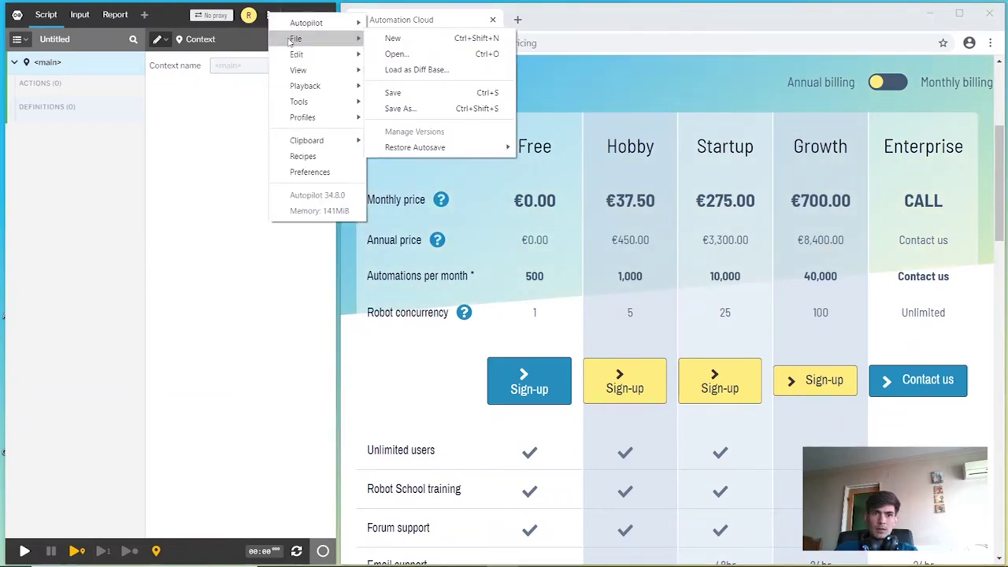
click(457, 38)
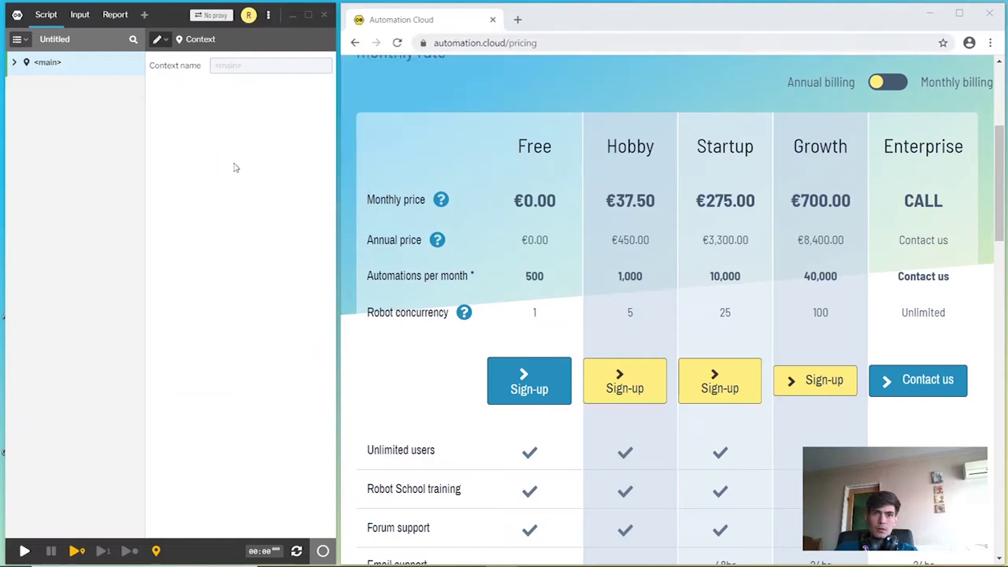
- Add a Page.navigate action to the main context of the script
click(14, 63)
click(20, 92)
text(age.)
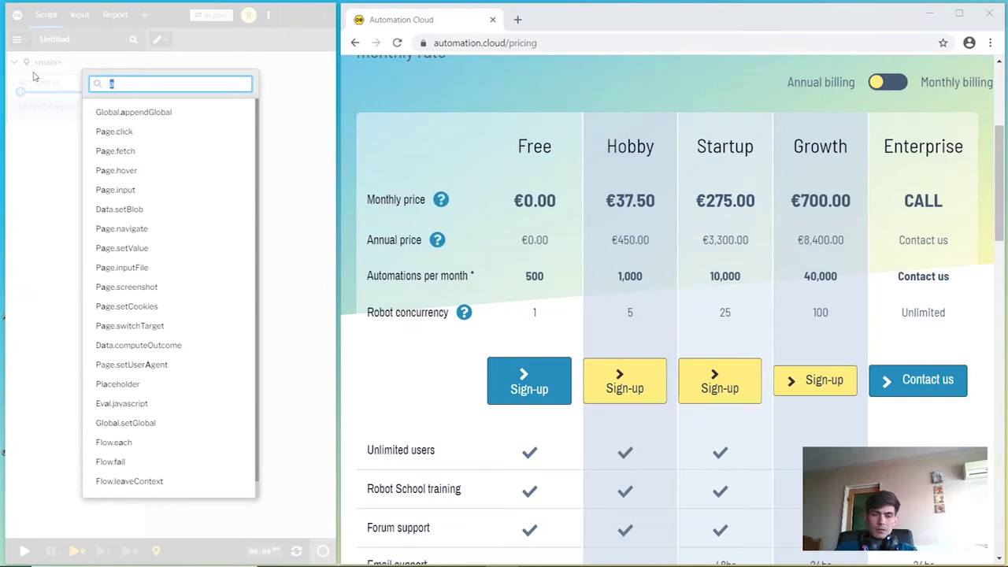
text(na)
click(161, 111)
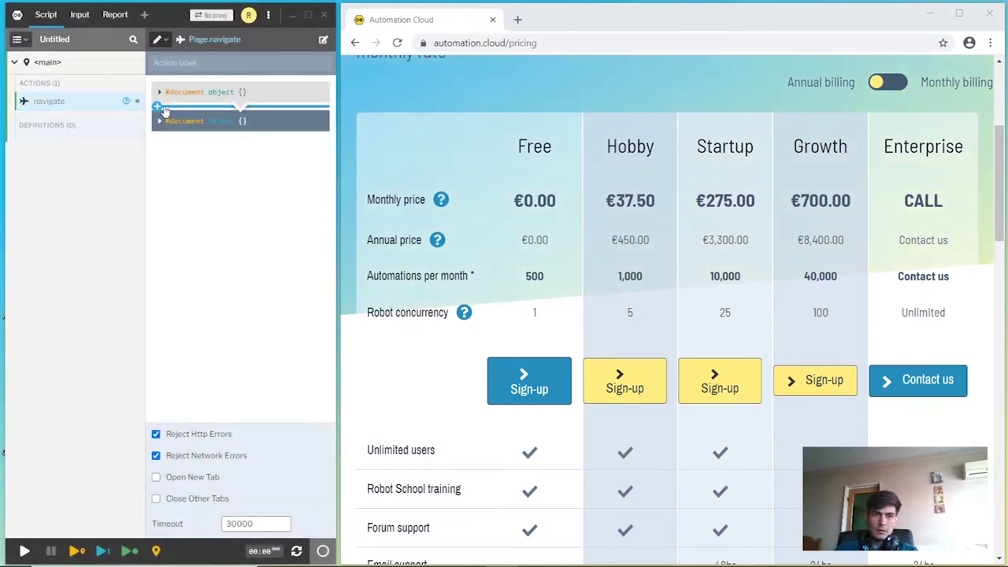
click(164, 110)
text(get c)
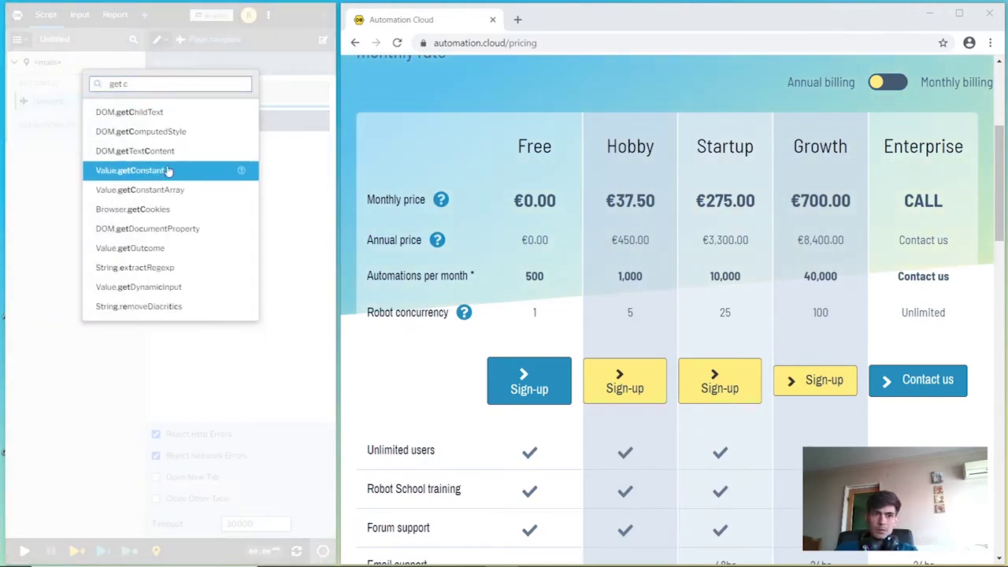
click(167, 171)
click(272, 144)
text(https://automation.cloud/pricing)
- Label the navigate action "sign up page"
click(193, 67)
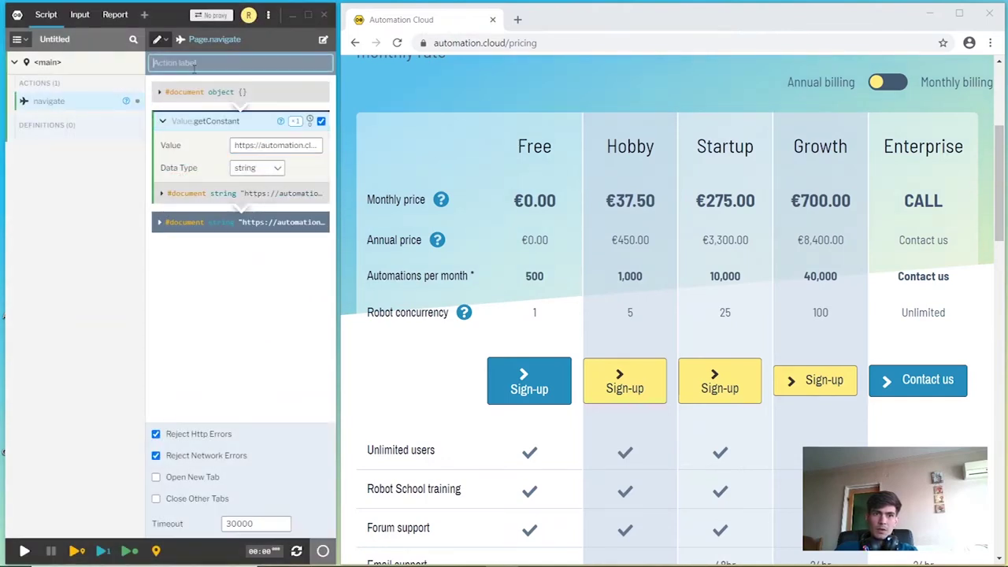
text(sign up)
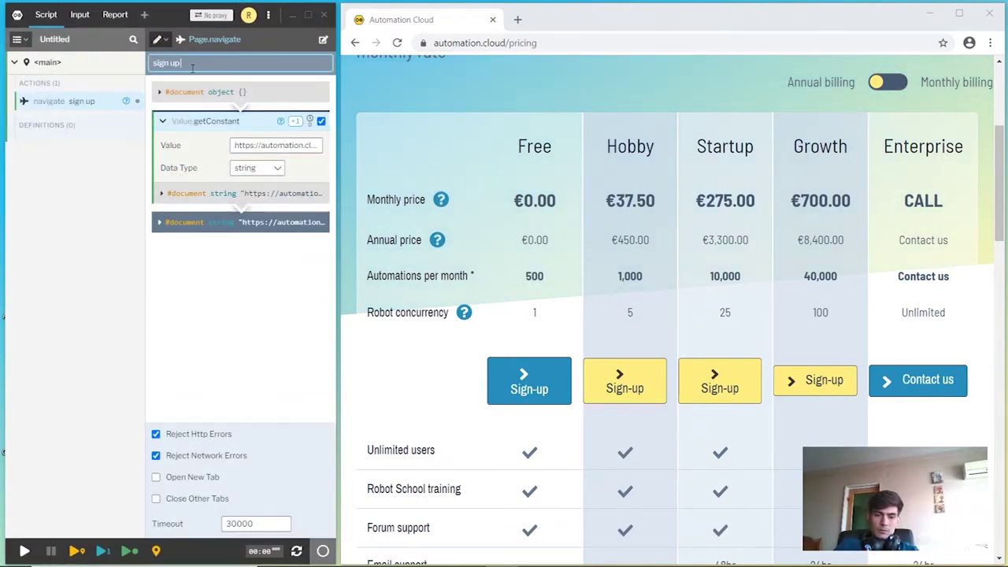
text( page)
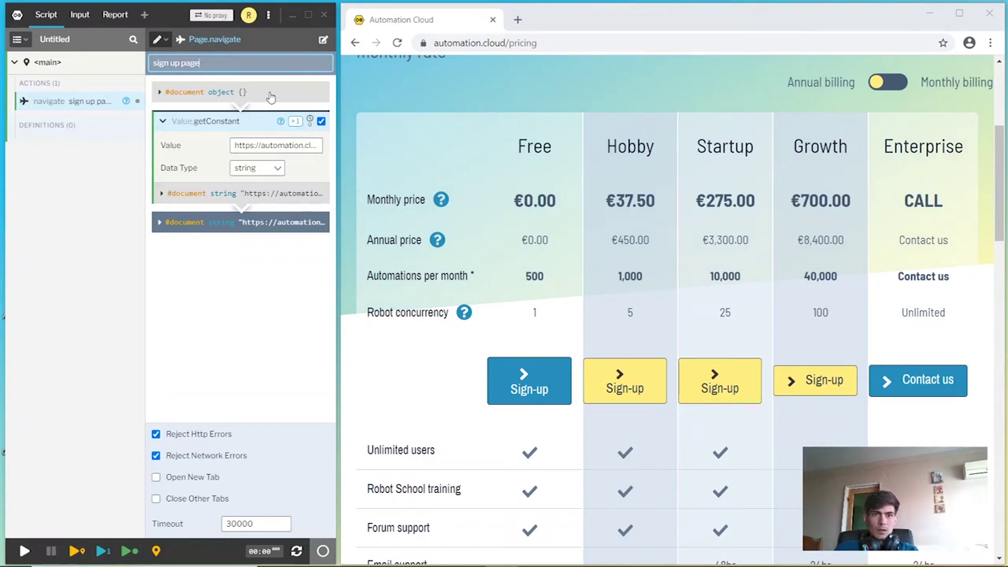
- Save the script on the computer in the Downloads folder under the name TestingAutomation
click(268, 15)
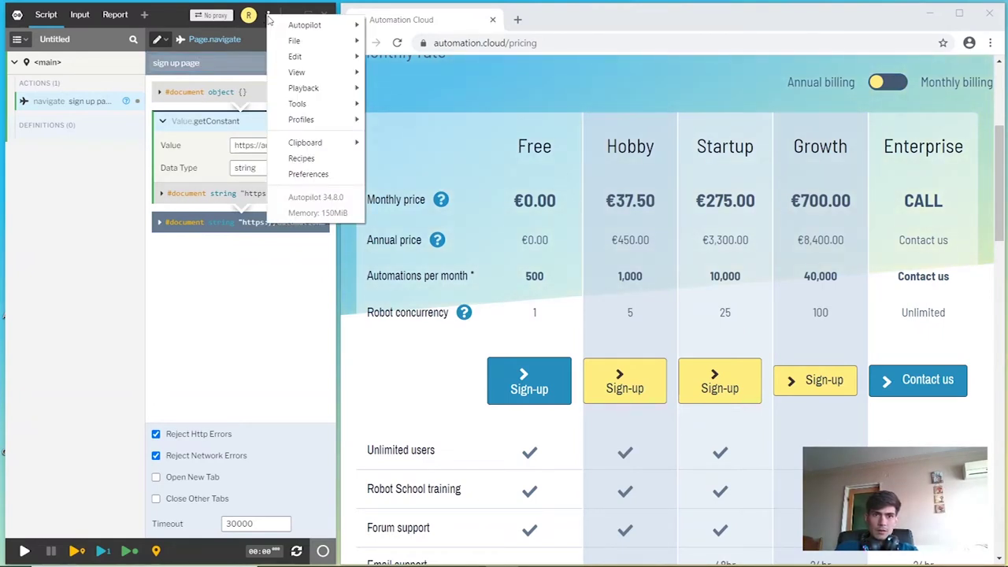
mouse_move(296, 40)
click(383, 92)
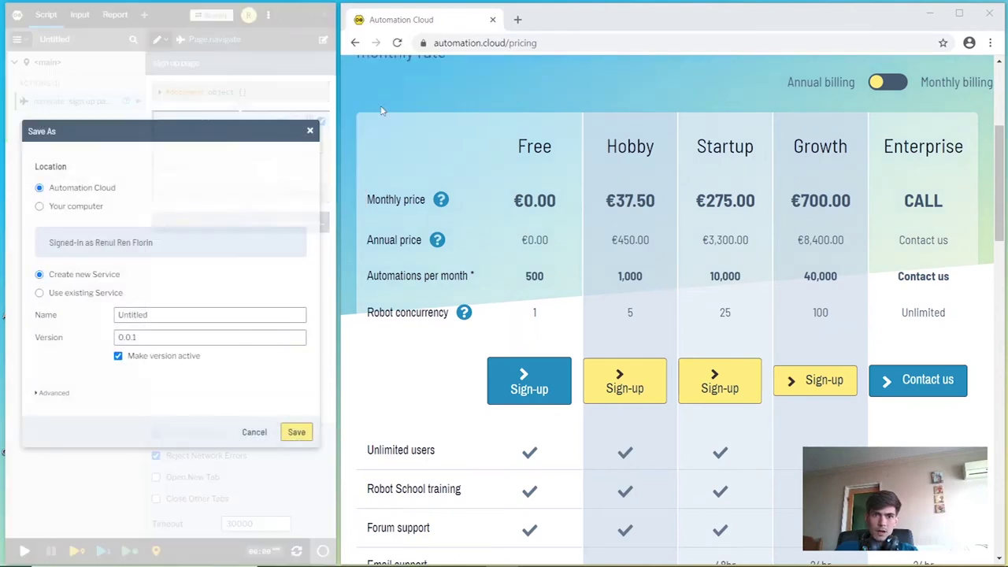
click(40, 207)
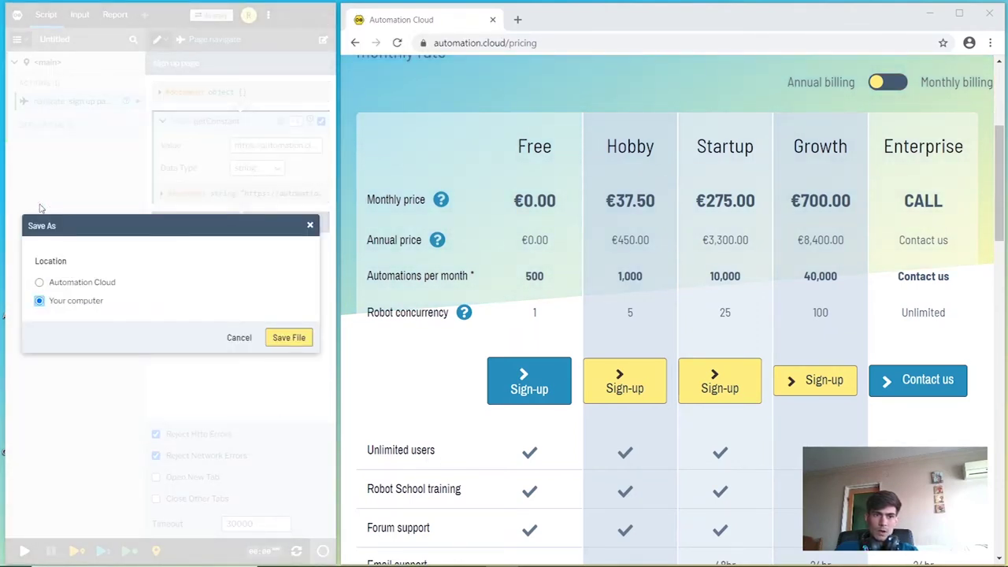
click(291, 338)
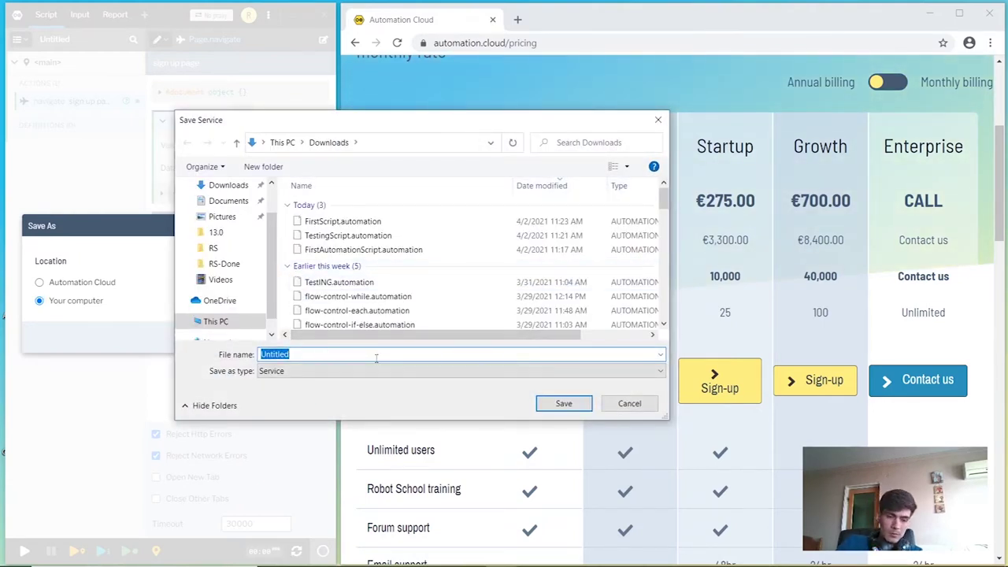
text(Testing)
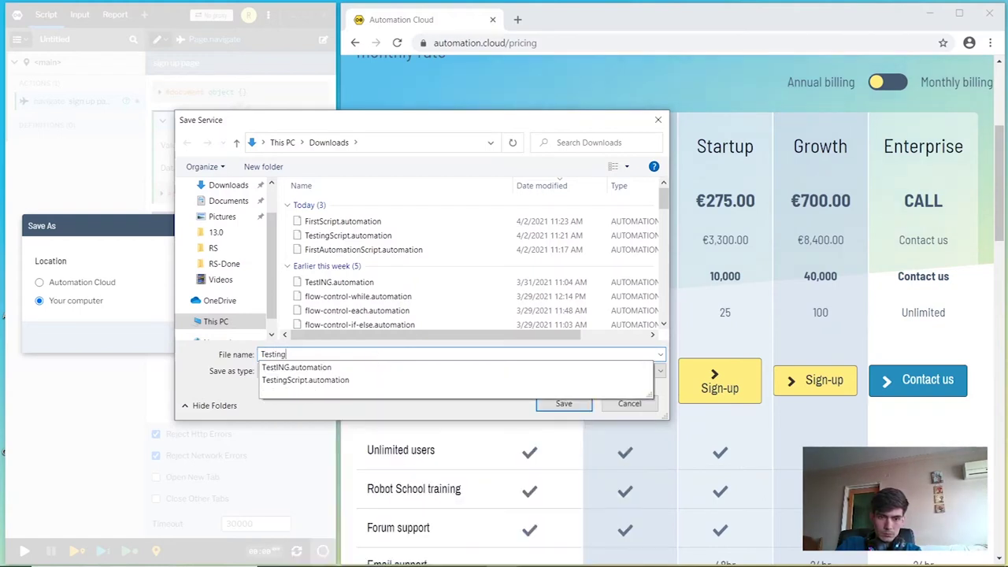
text(Automation)
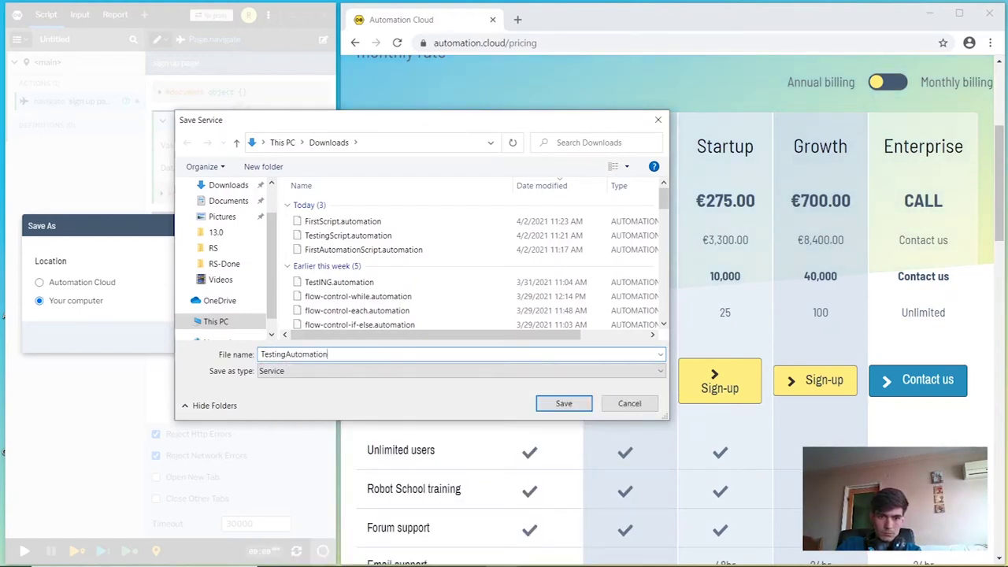
click(574, 405)
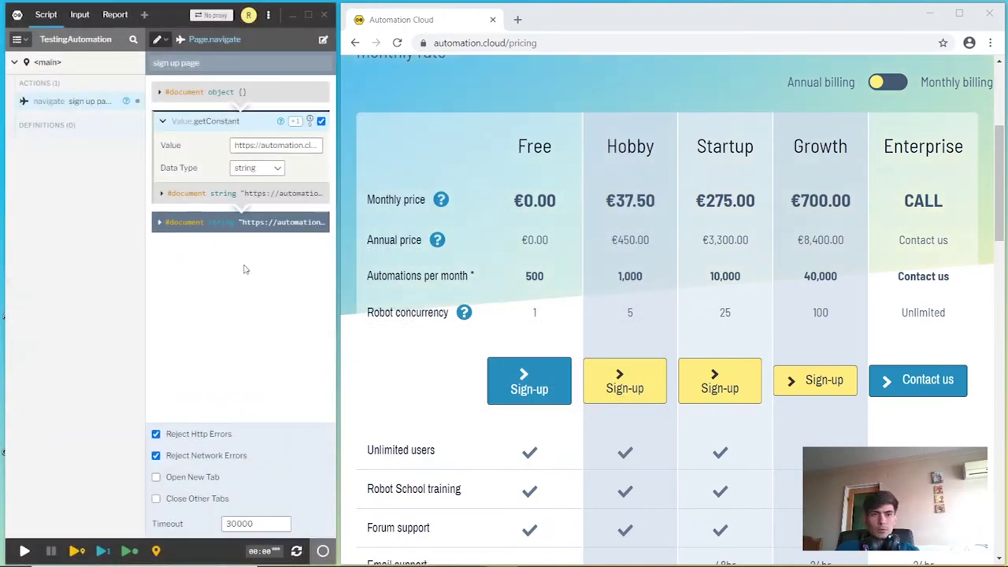
- Open the TestingAutomation.automation script from the computer's Downloads folder
click(268, 14)
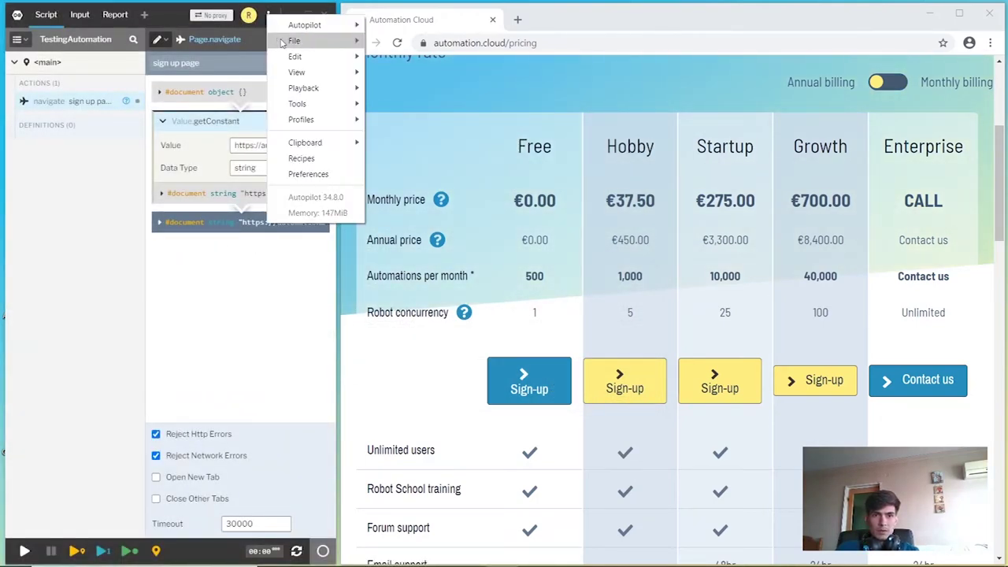
mouse_move(282, 41)
click(460, 56)
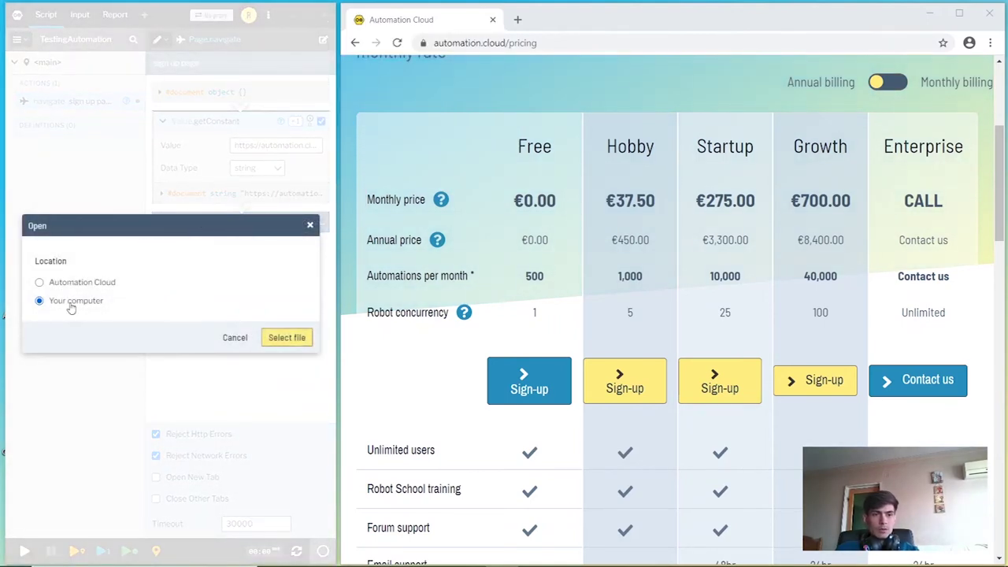
click(286, 337)
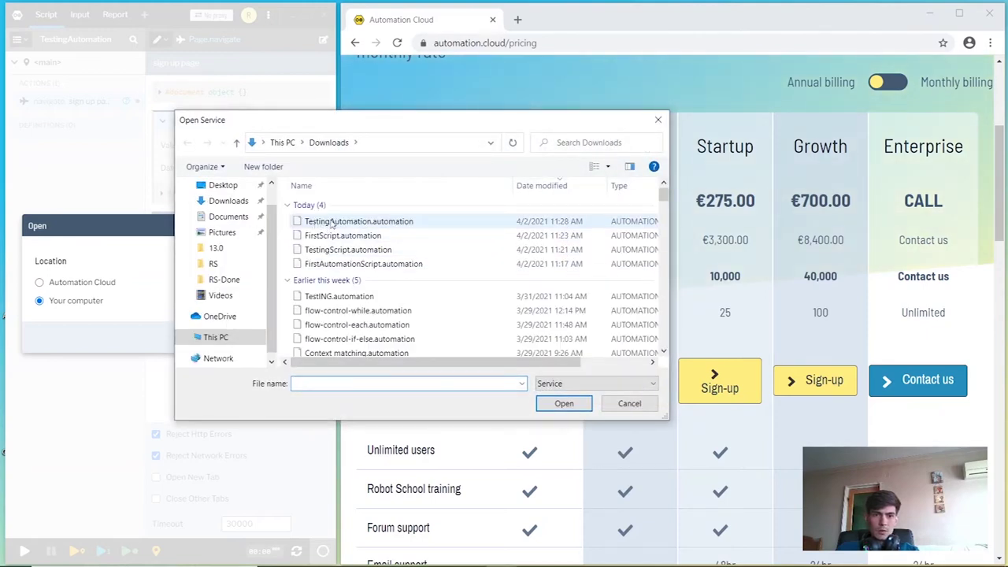
click(341, 223)
click(564, 404)
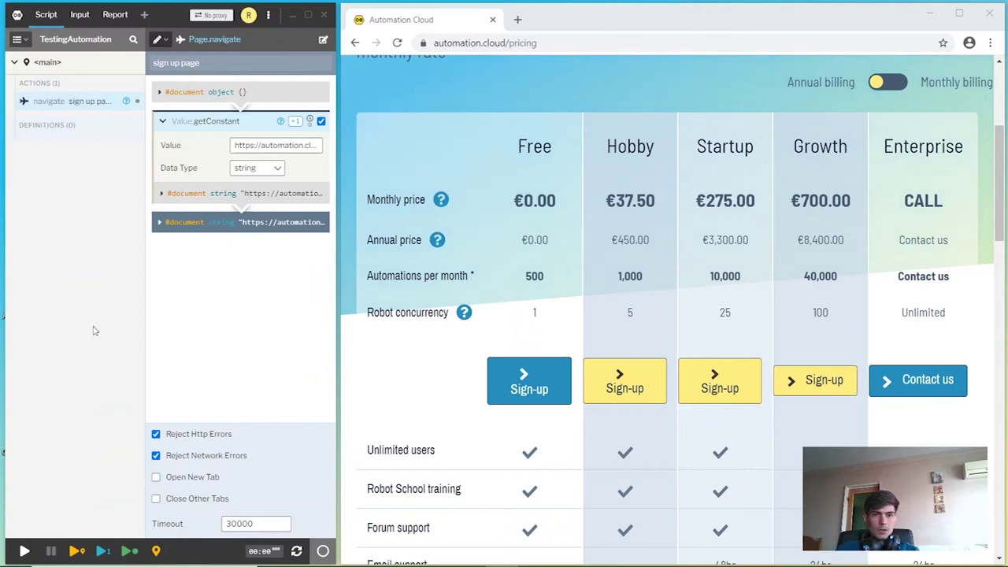
- Save a copy of the script to Automation Cloud as a new service with the note "First try"
click(269, 17)
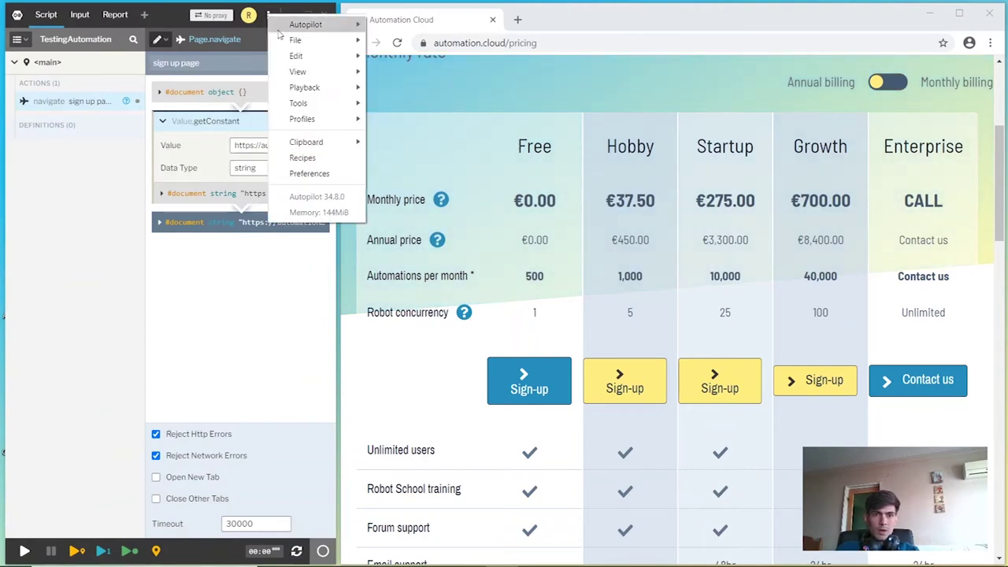
mouse_move(296, 40)
click(465, 111)
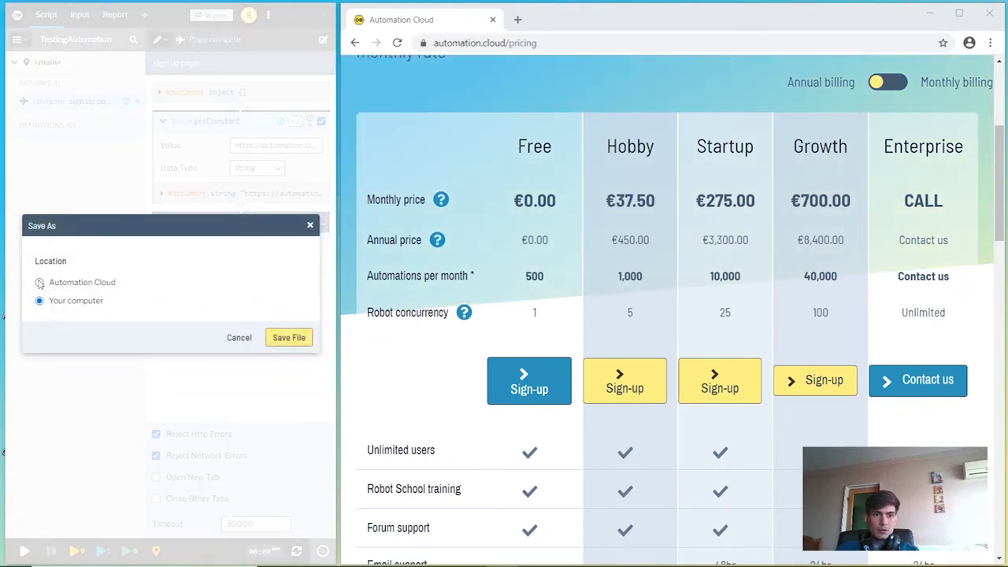
click(38, 283)
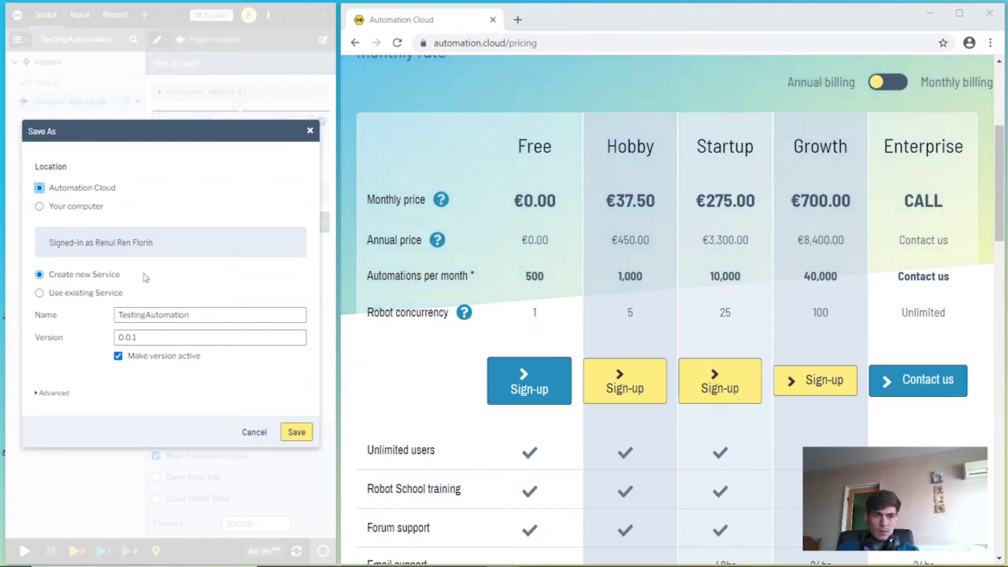
click(55, 393)
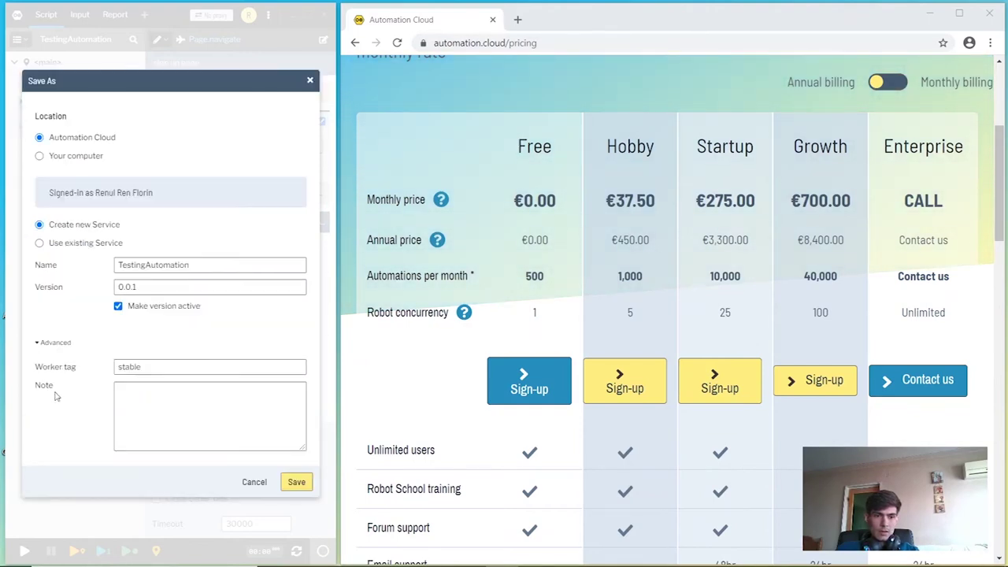
click(215, 423)
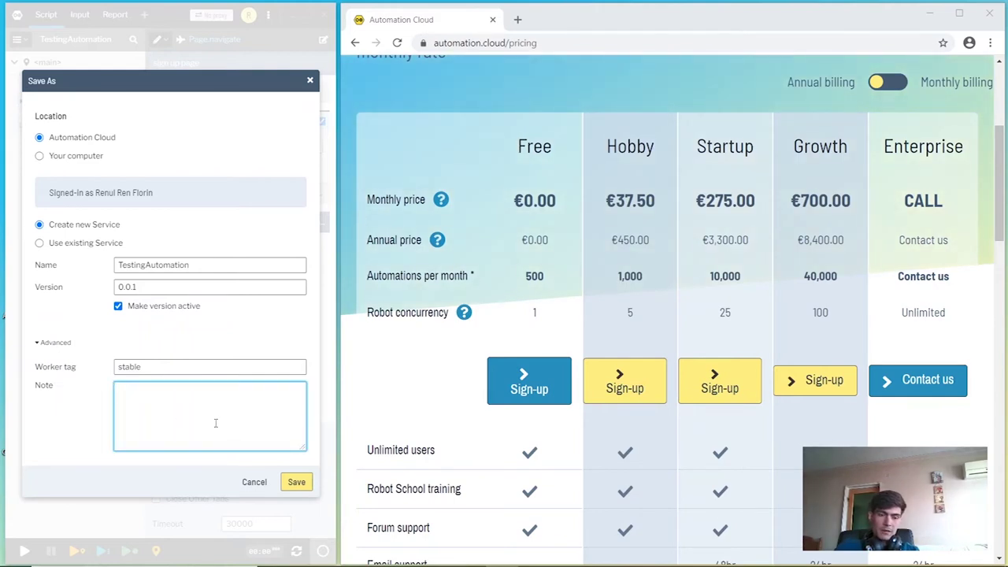
text(First t)
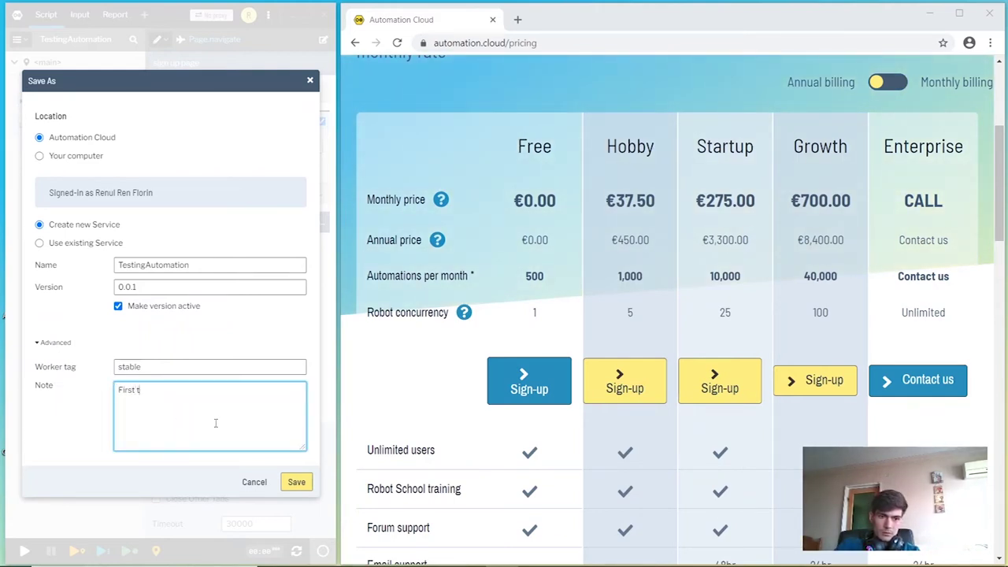
text(ry)
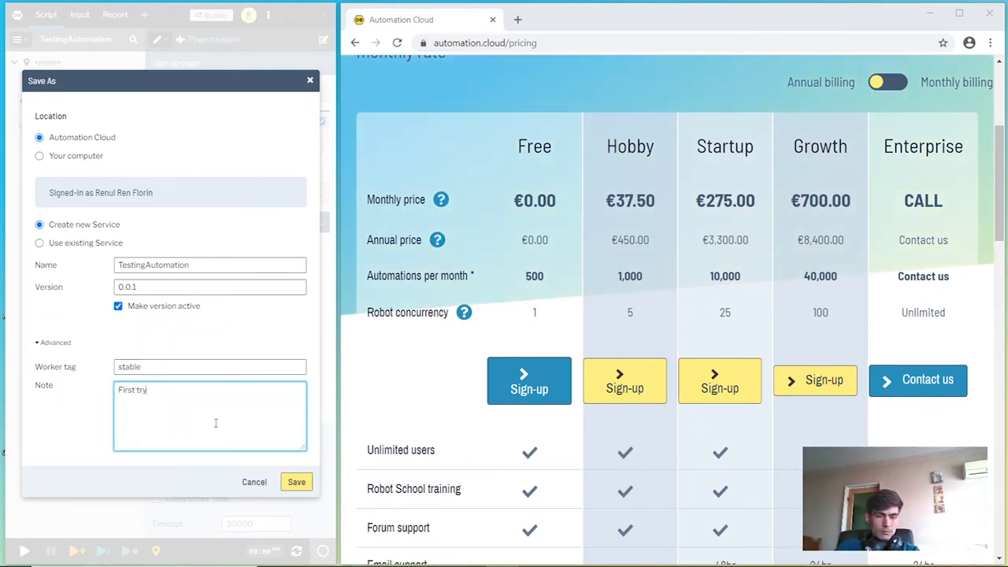
click(297, 482)
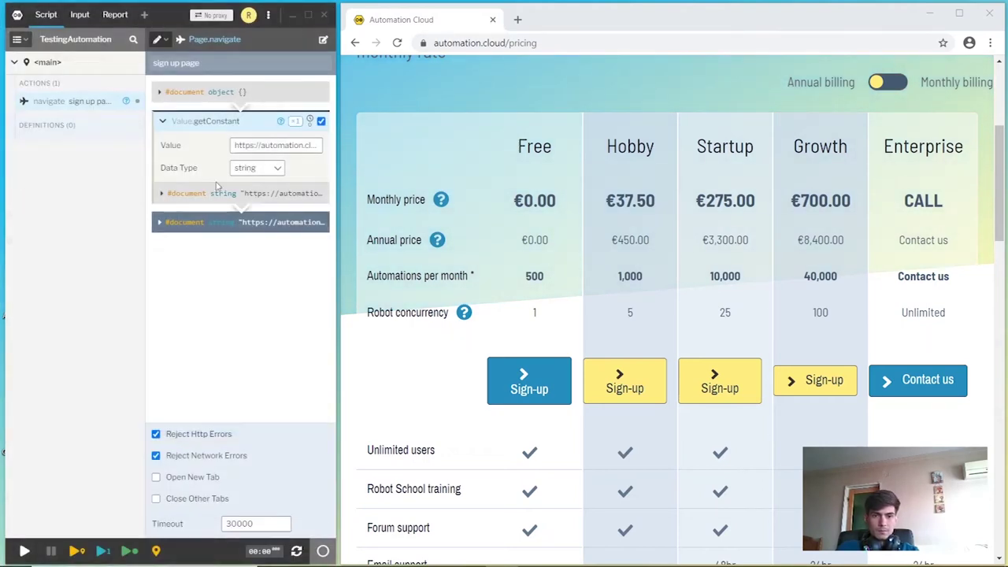
- Switch to the Automation Cloud dashboard, view the versions of the TestingAutomation service, and return to Autopilot
key(alt+Tab)
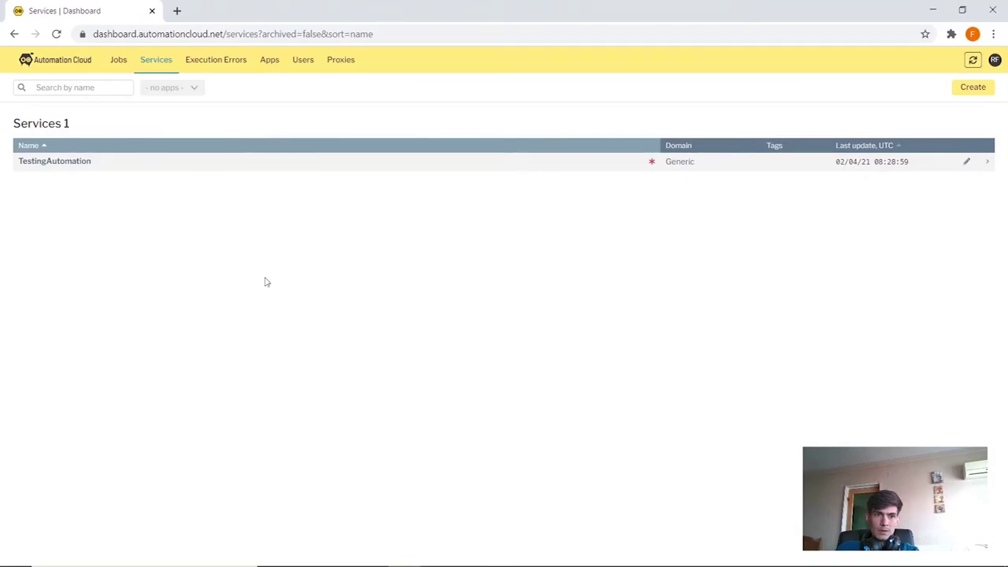
click(77, 162)
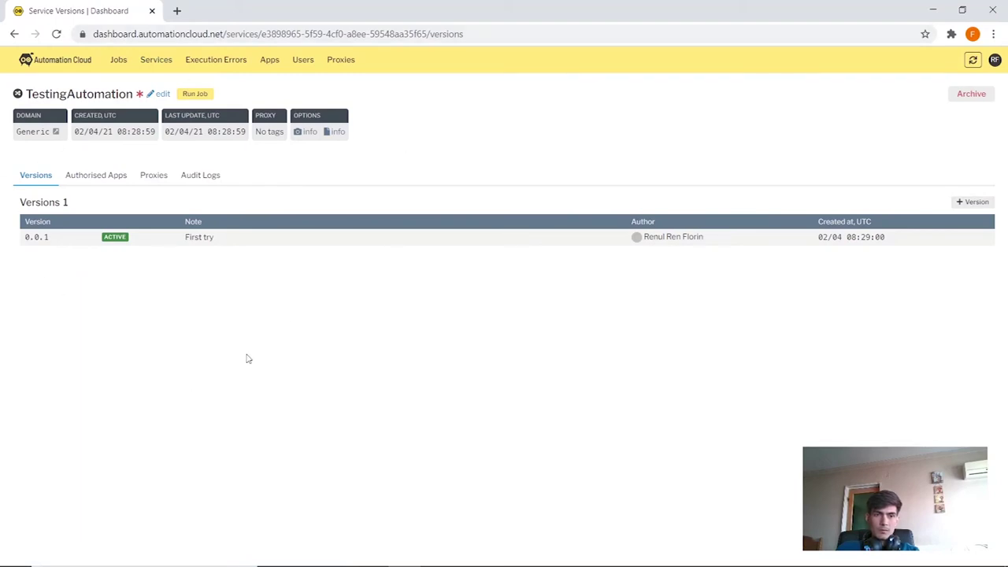
key(alt+Tab)
key(alt+Tab)
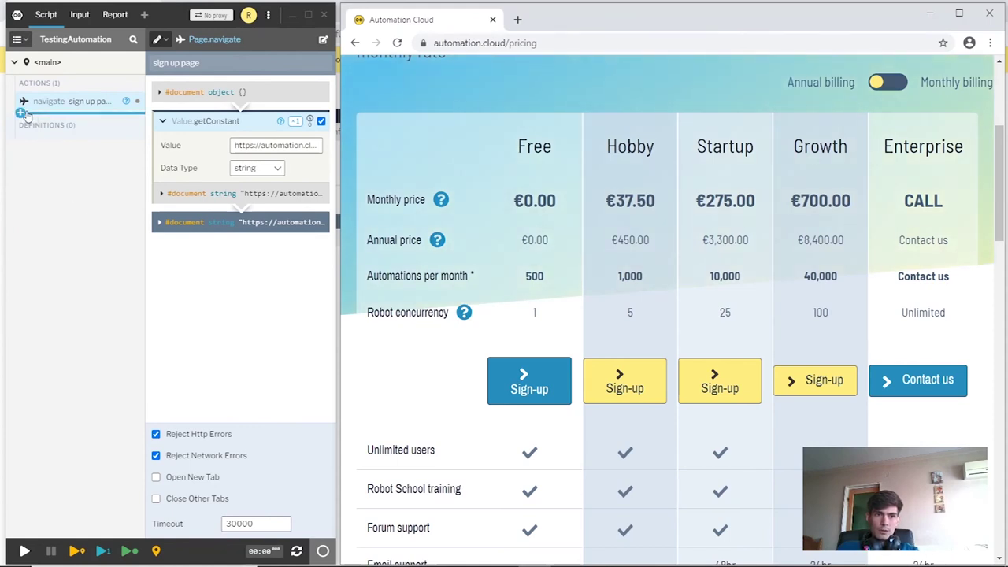
- Add a Placeholder action after the navigate action in the main context
click(22, 113)
text(place)
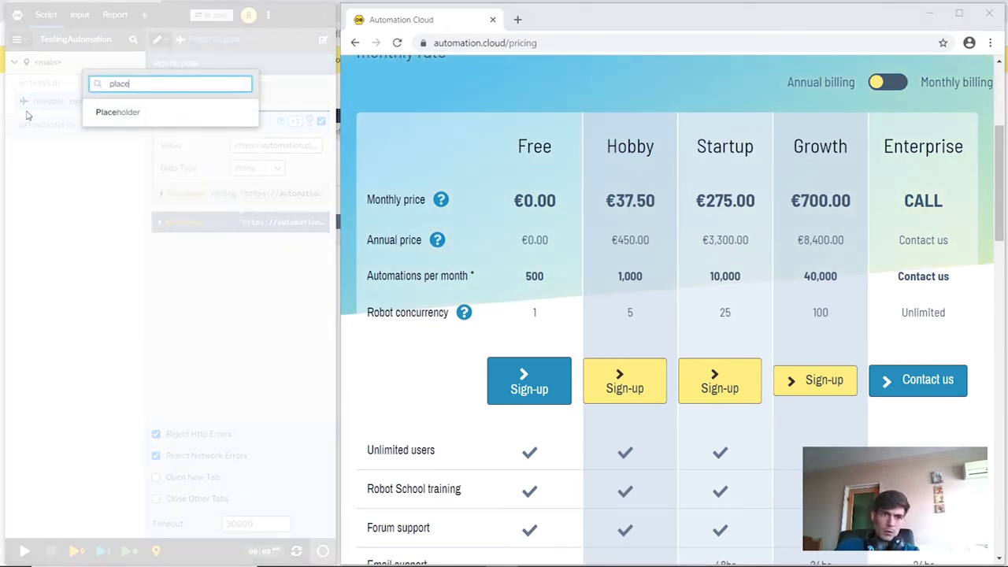
click(118, 112)
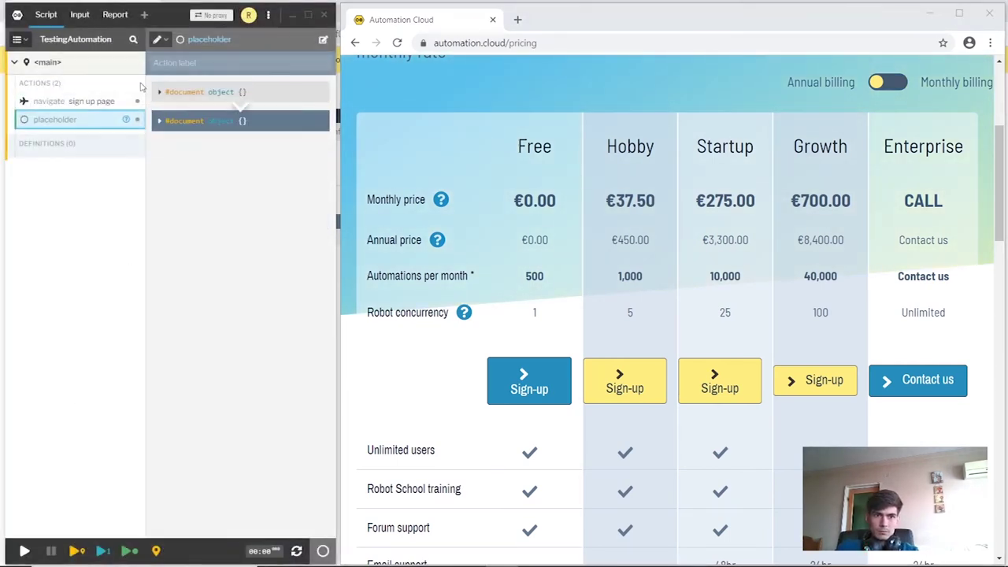
- Begin a Save As to the existing TestingAutomation service in Automation Cloud, choosing the patch version 0.0.2
click(267, 16)
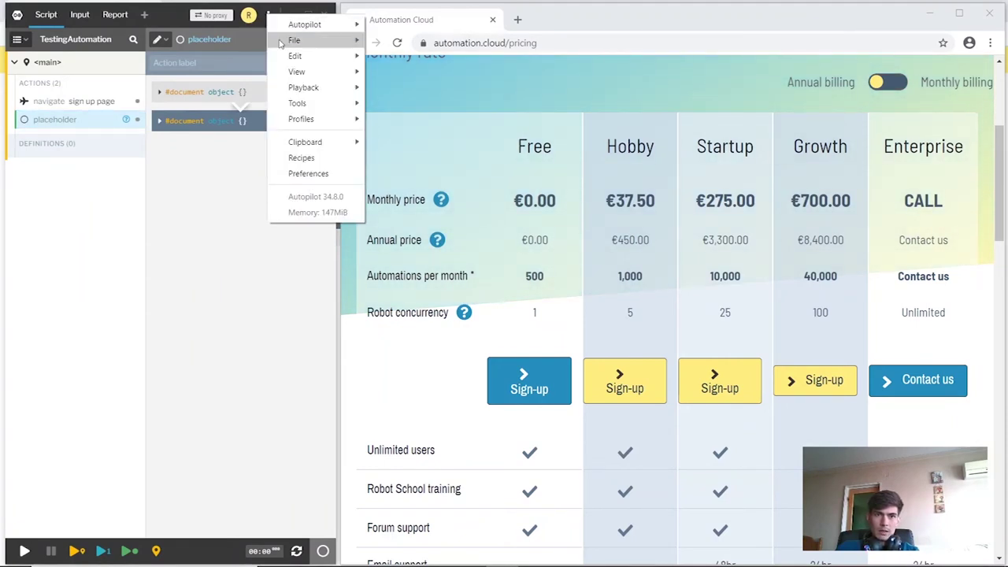
mouse_move(294, 39)
click(442, 105)
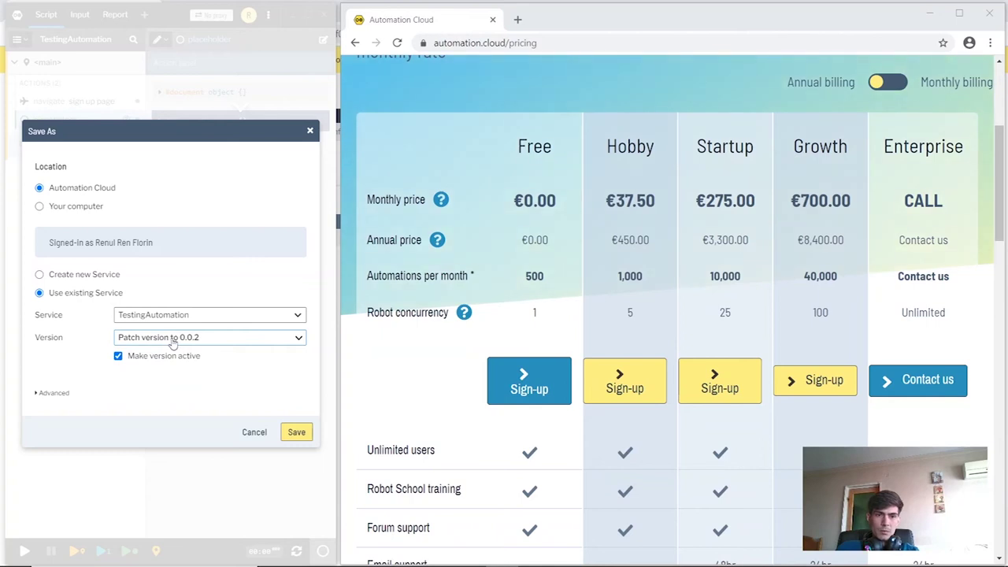
click(234, 344)
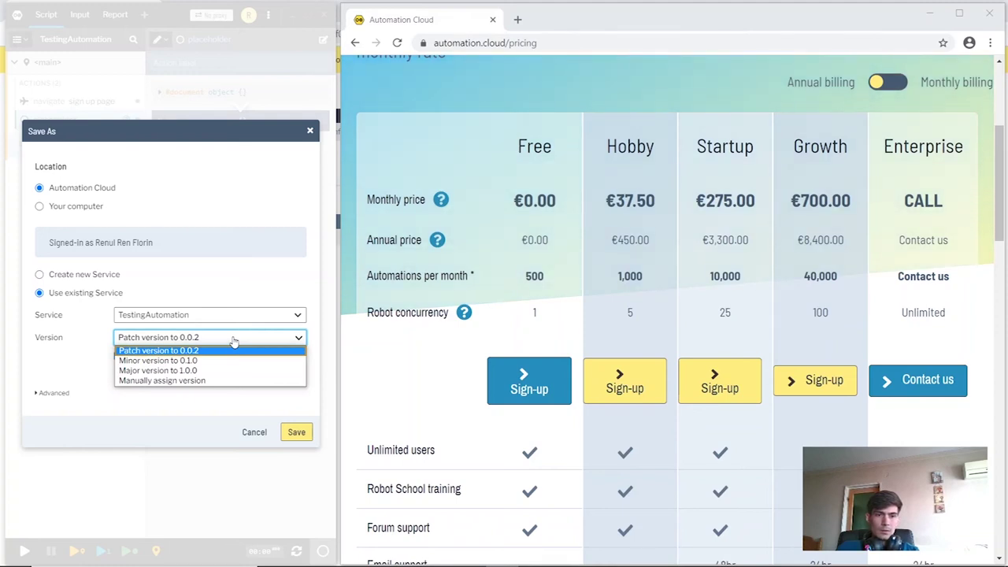
click(203, 340)
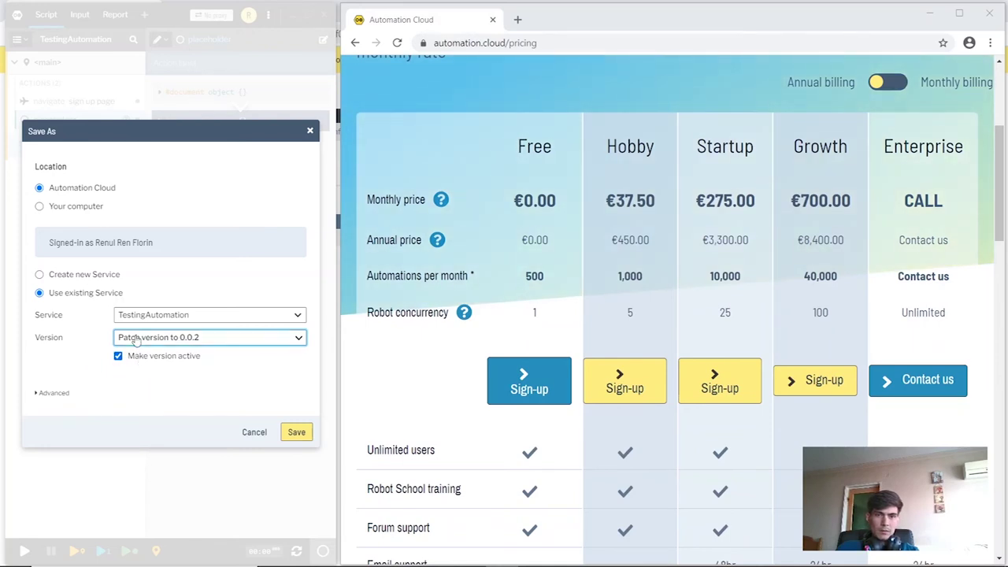
- Switch to the Automation Cloud dashboard to check the service's existing version, and return to the Save As dialog in Autopilot
key(alt+Tab)
key(Tab)
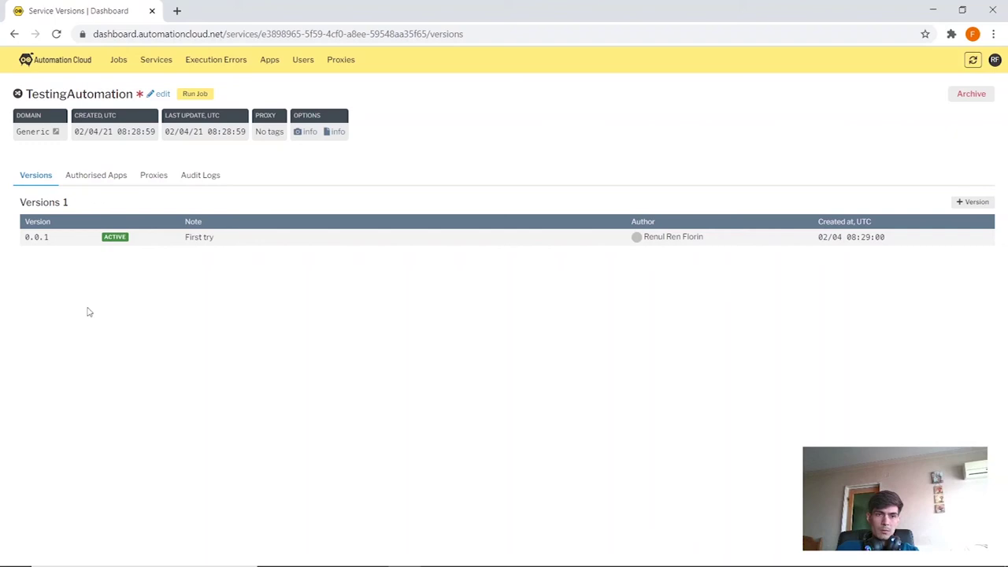
key(alt+Tab)
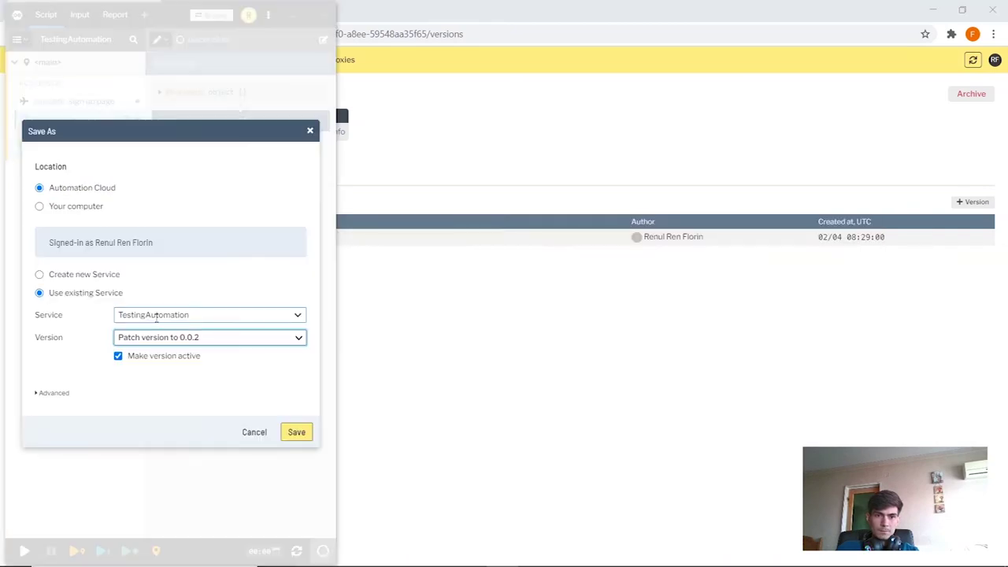
key(alt+Tab)
key(Tab)
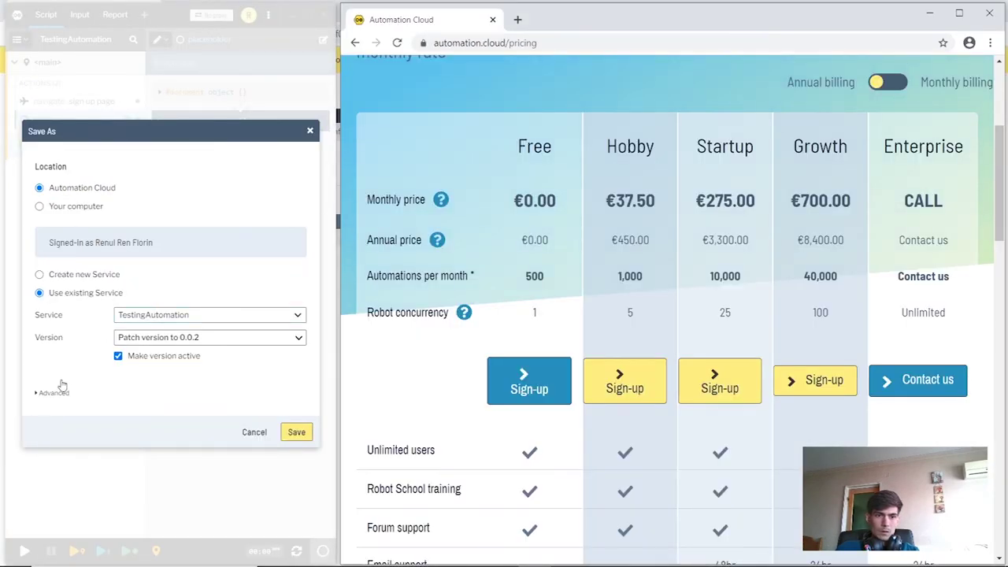
- Add the note "created placeholder action" and save the new version, bypassing the comparison with the more recent one
click(55, 392)
click(211, 429)
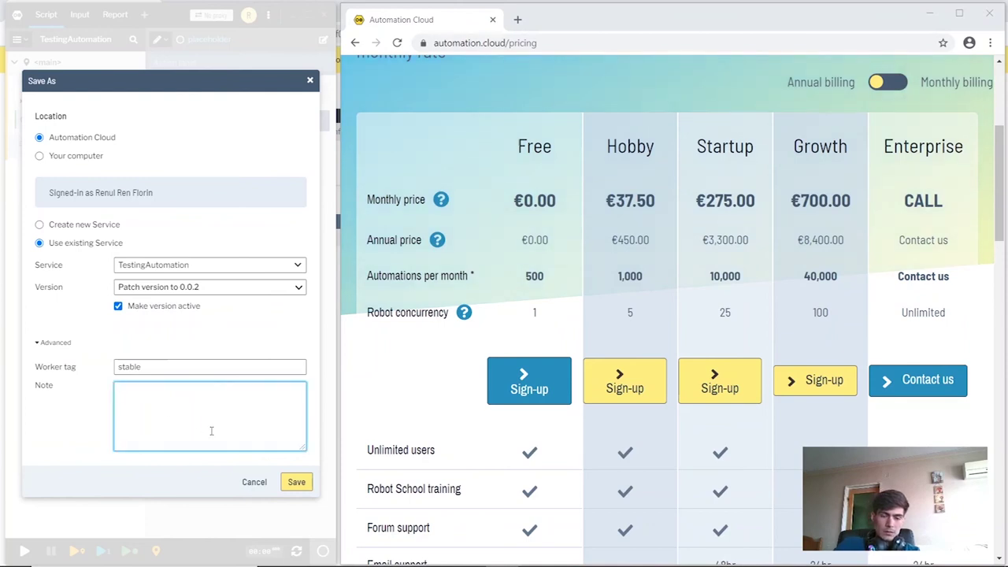
text(created)
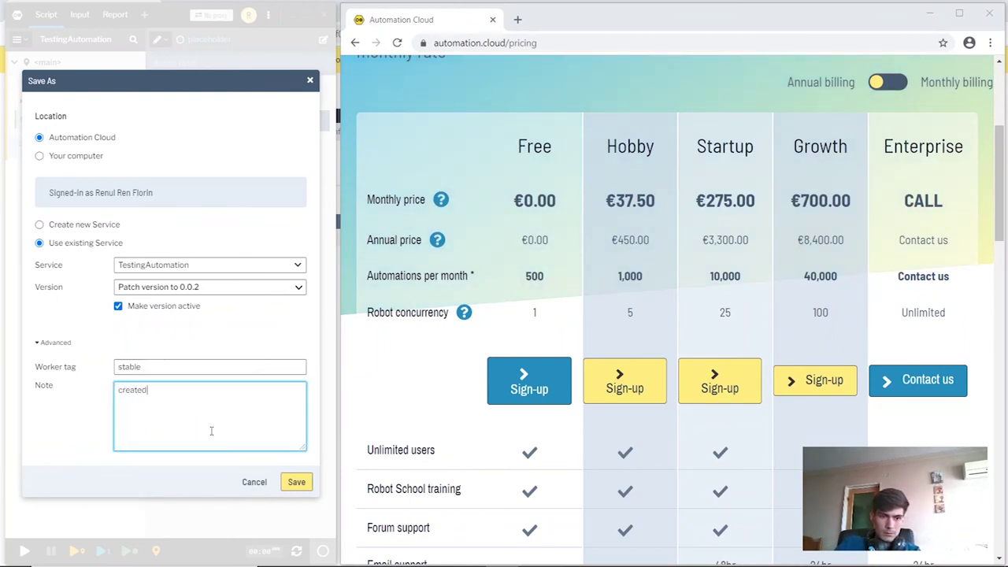
text( placeholder)
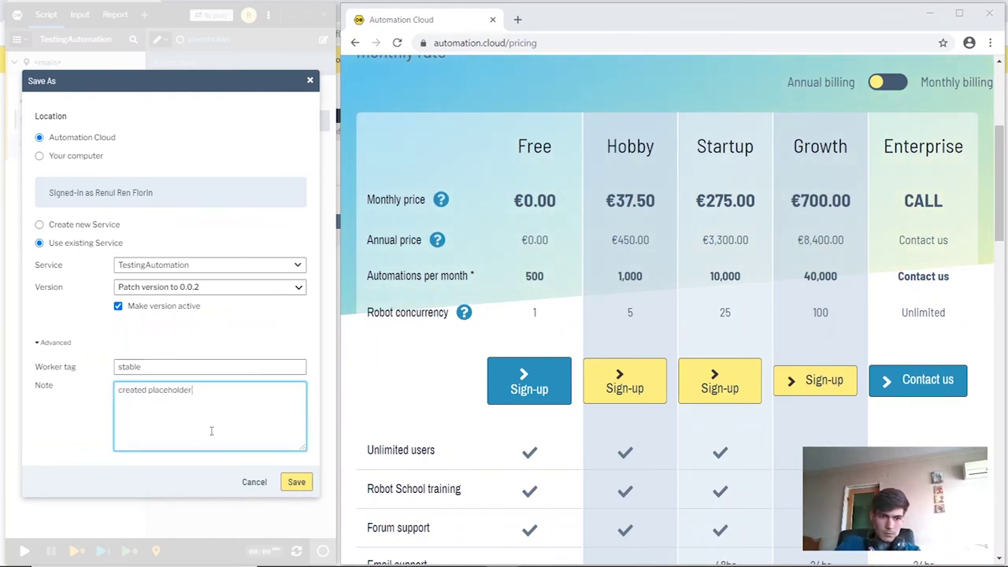
text( action)
click(296, 482)
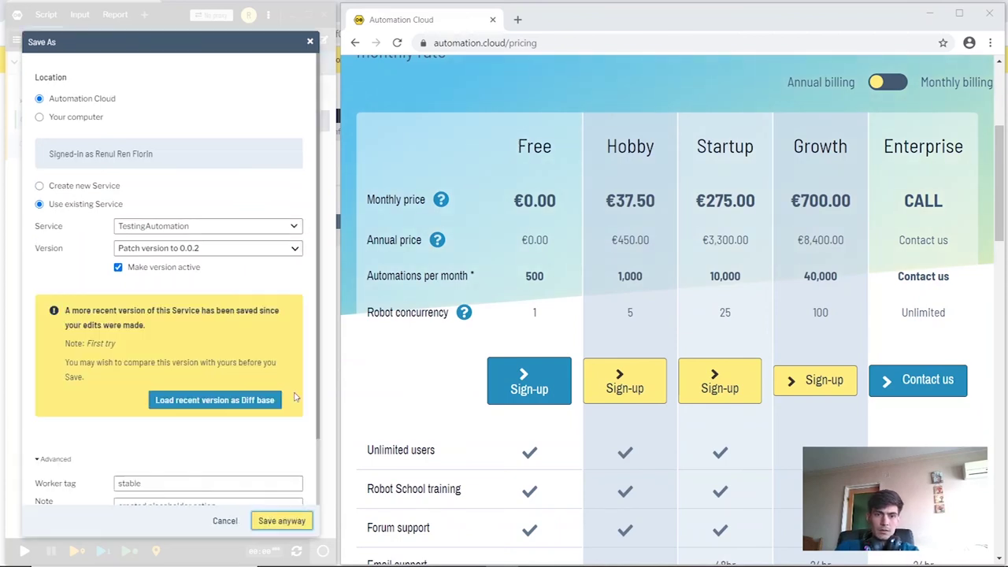
click(284, 517)
- Switch to the Automation Cloud dashboard, review the TestingAutomation version list with the newly saved version, and return to Autopilot
key(alt+Tab)
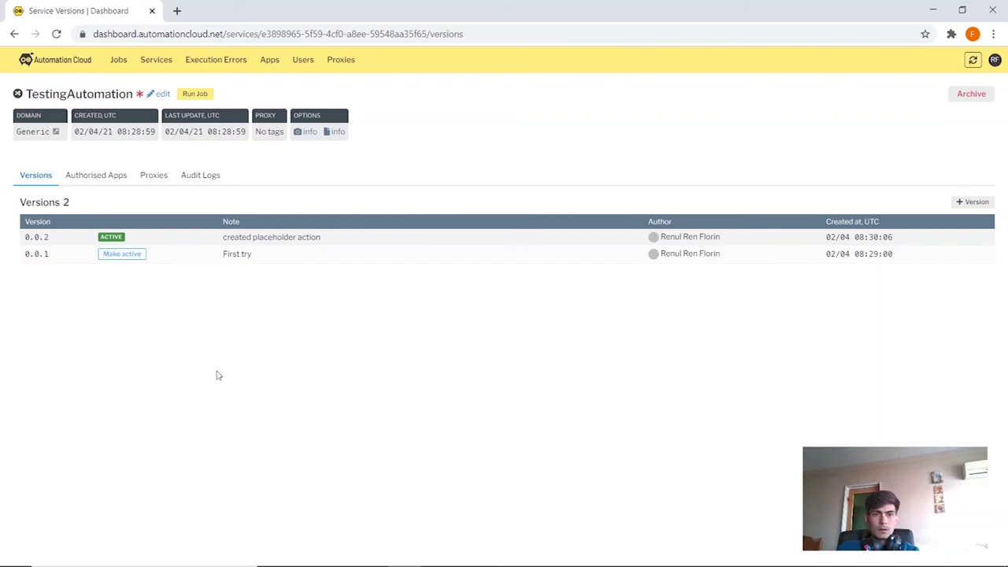
key(alt+Tab)
key(alt+Tab)
key(alt+Tab)
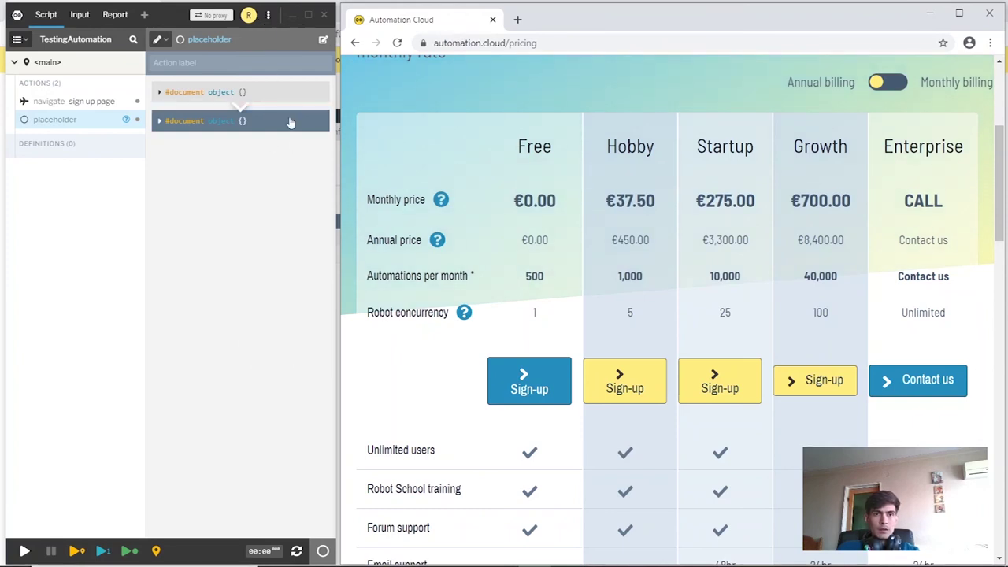
- Load version 0.0.1 "First try" of the TestingAutomation service from Automation Cloud as the diff base
click(268, 15)
mouse_move(293, 40)
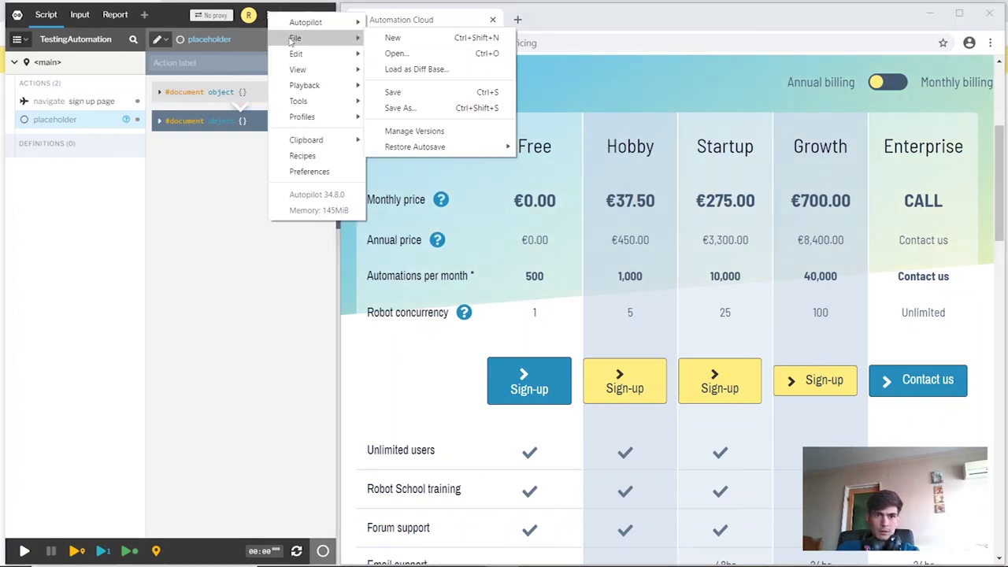
click(399, 70)
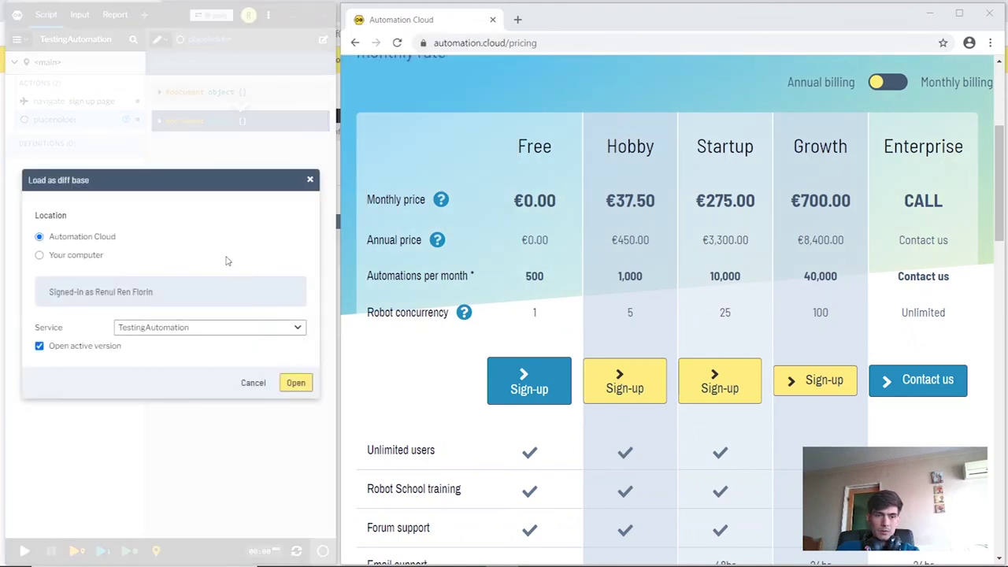
click(57, 349)
click(170, 359)
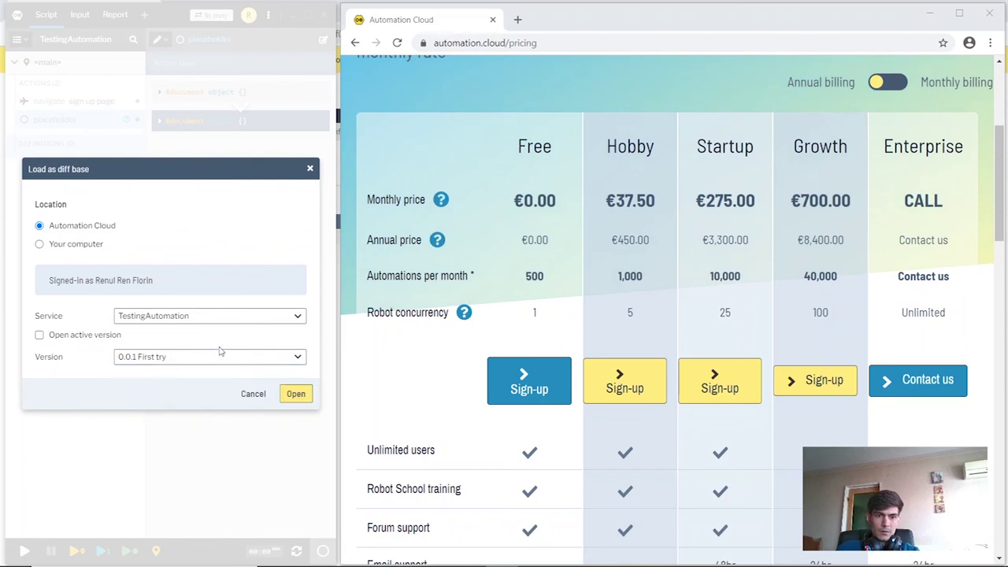
click(293, 394)
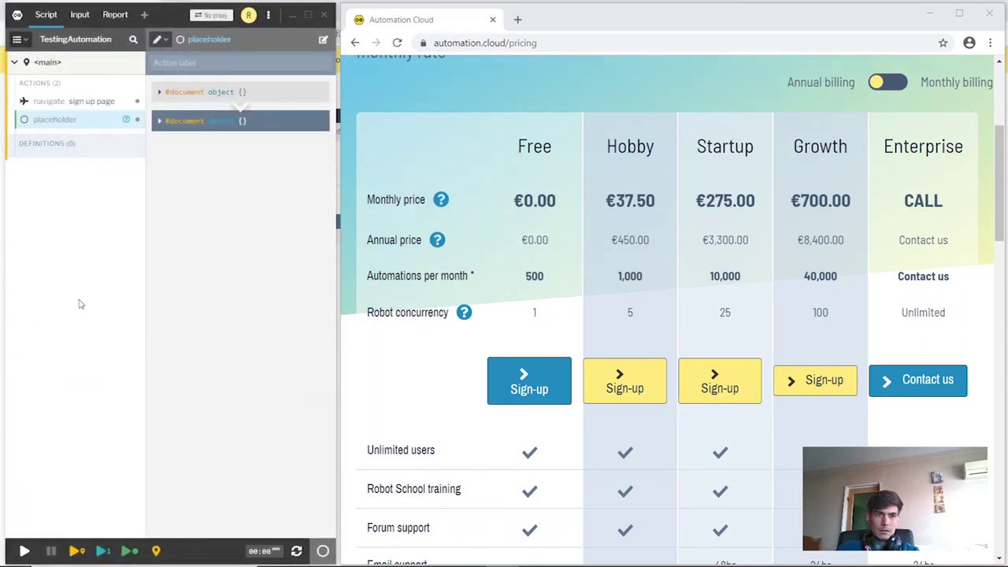